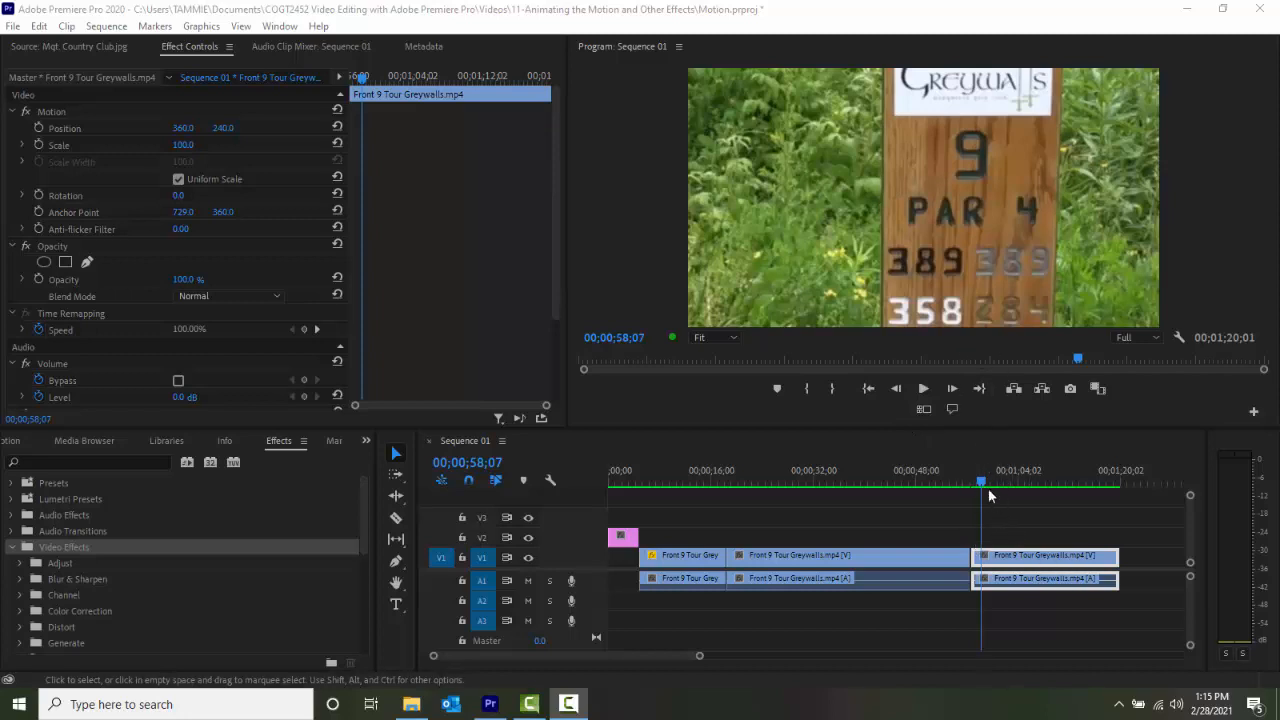
- Start animating the last clip's rotation with a 45° keyframe at the clip's first frame, 00;00;56;26
left_click_drag(990, 488, 971, 515)
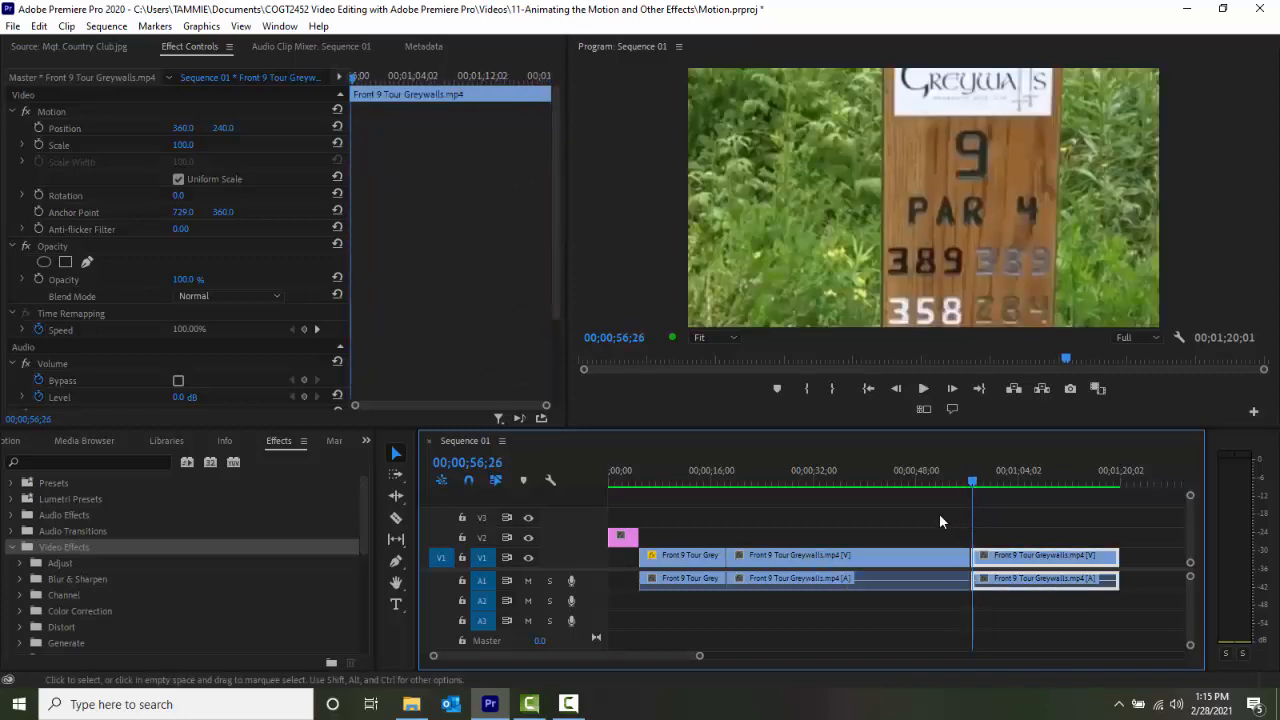
left_click(189, 50)
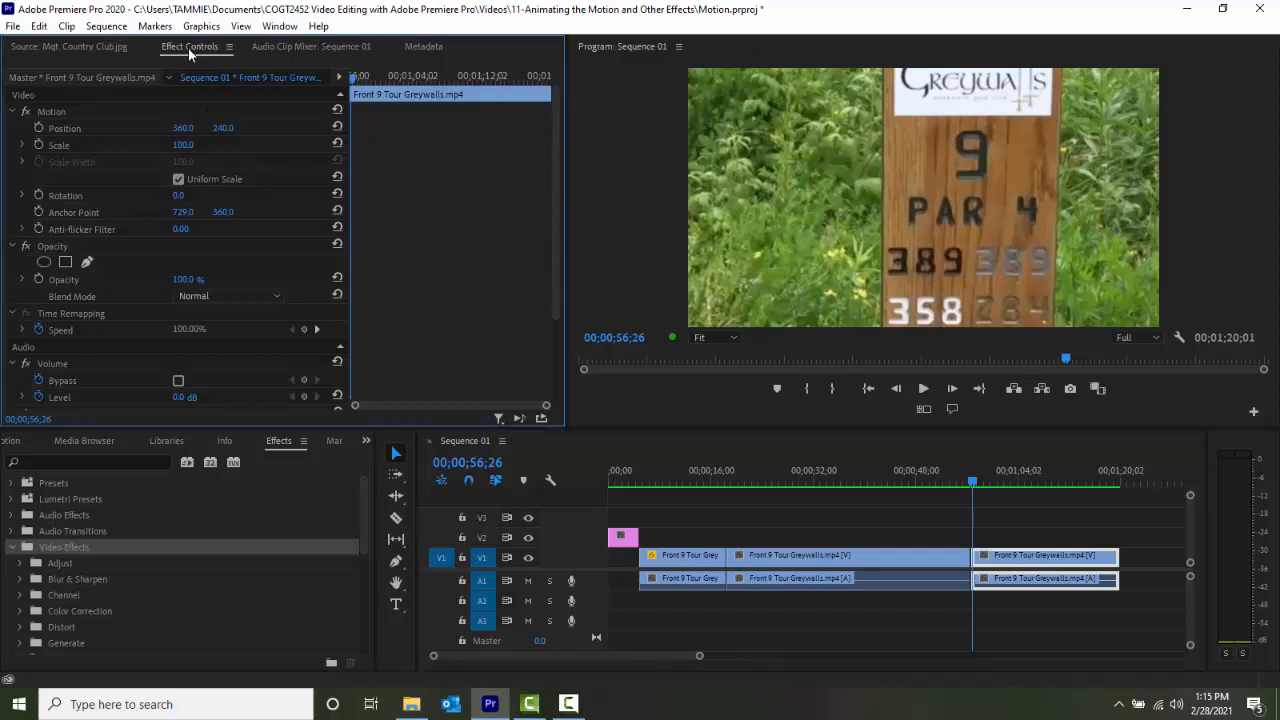
left_click(40, 195)
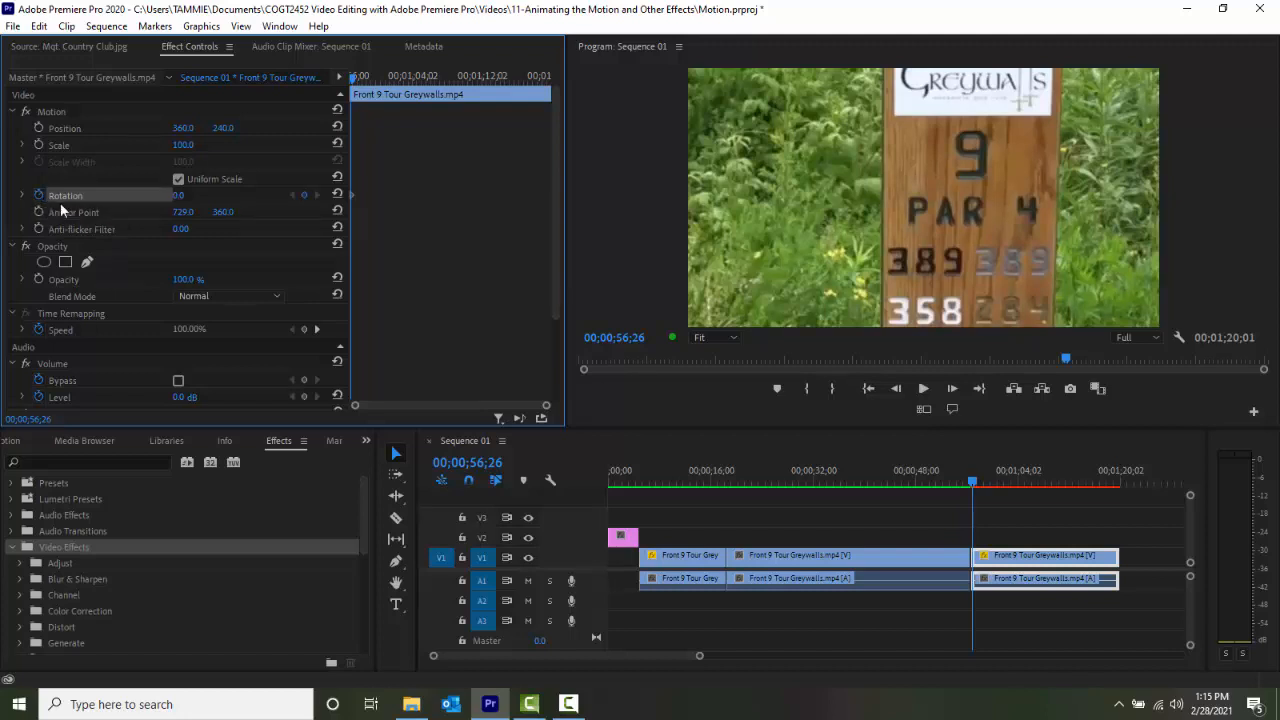
left_click(305, 196)
left_click(304, 195)
left_click(181, 195)
type("45")
key("Return")
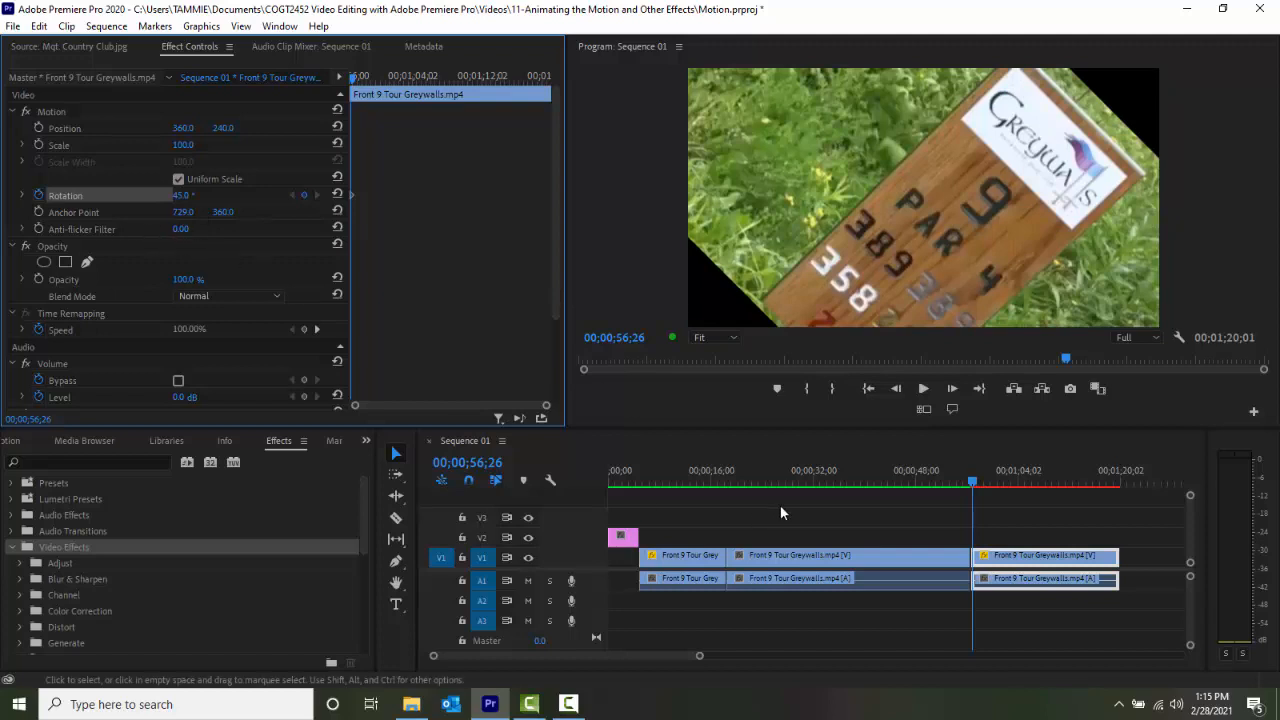
- Add a 0° rotation keyframe at 00;01;19;24 near the last clip's end and play back the animation from just before the clip
left_click_drag(976, 484, 1117, 522)
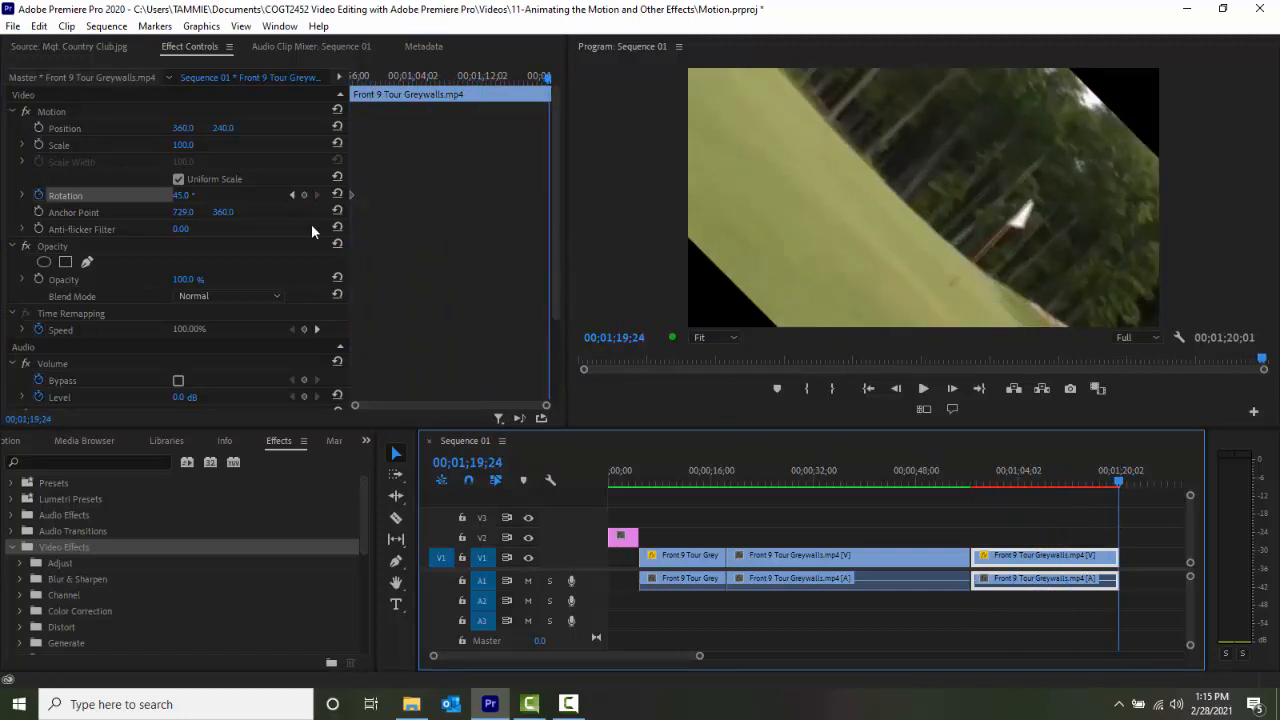
left_click(305, 196)
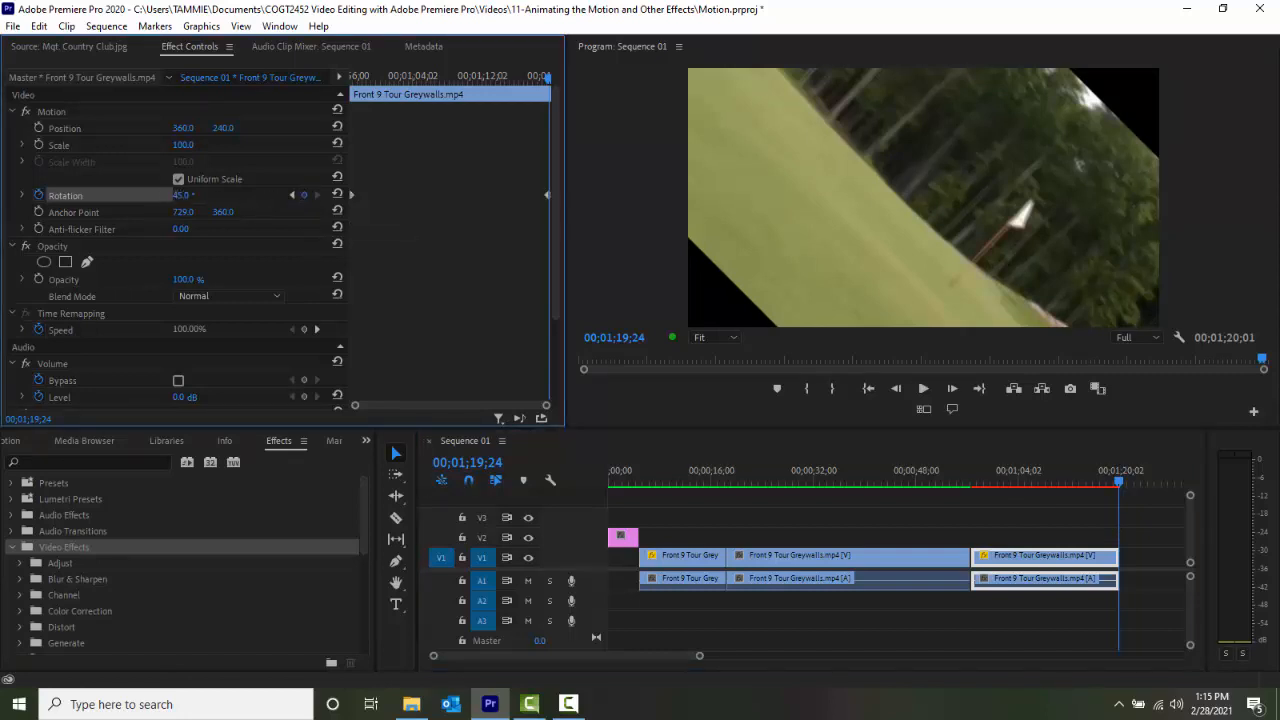
left_click(181, 195)
type("0")
key("Return")
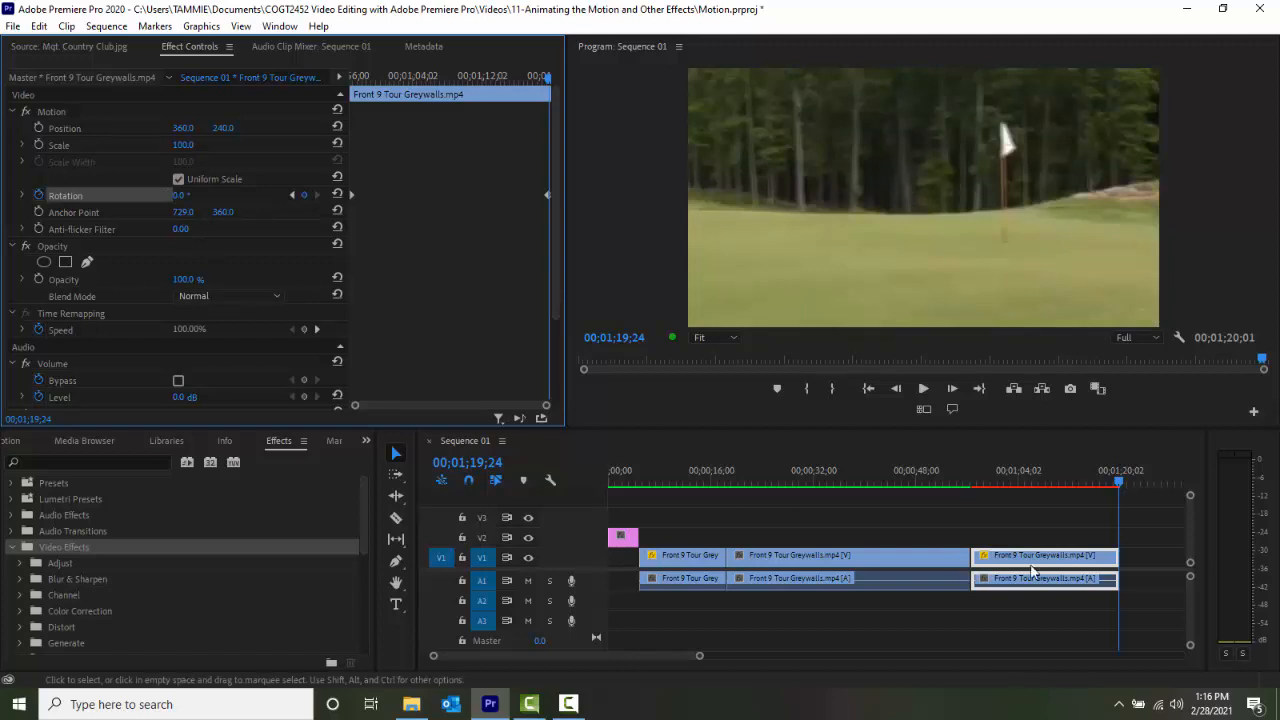
left_click_drag(1121, 488, 963, 510)
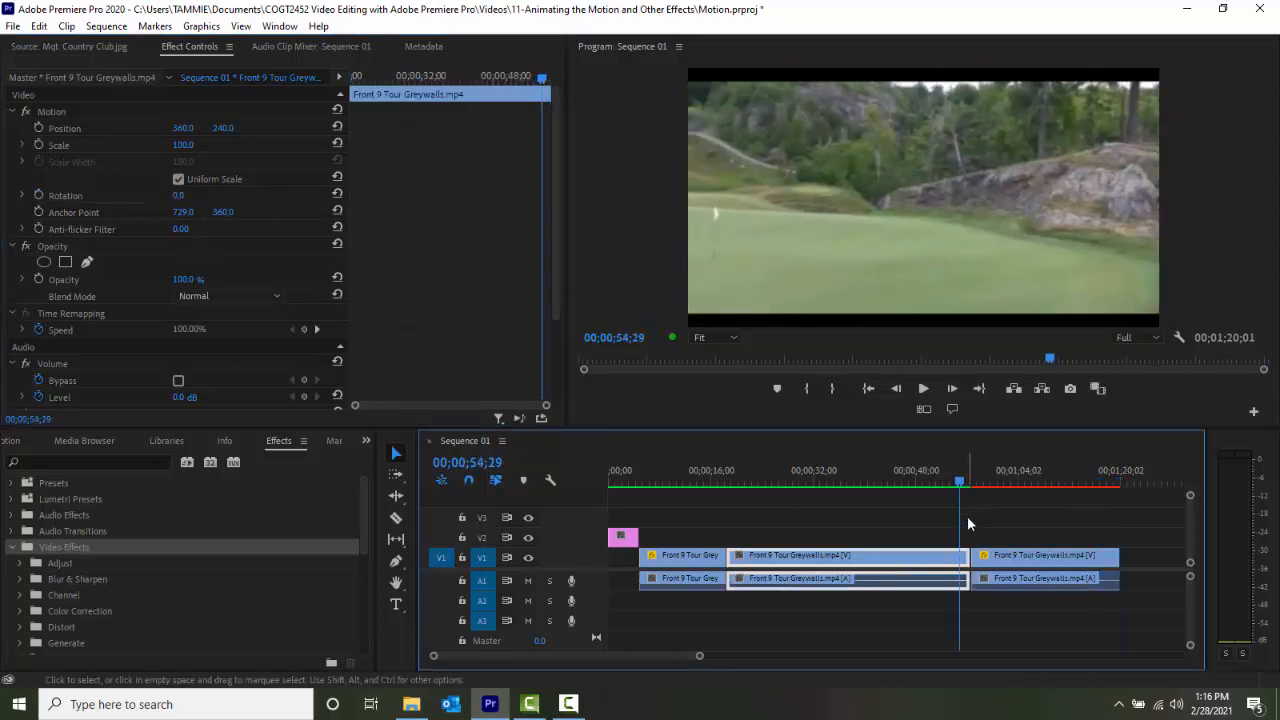
key("space")
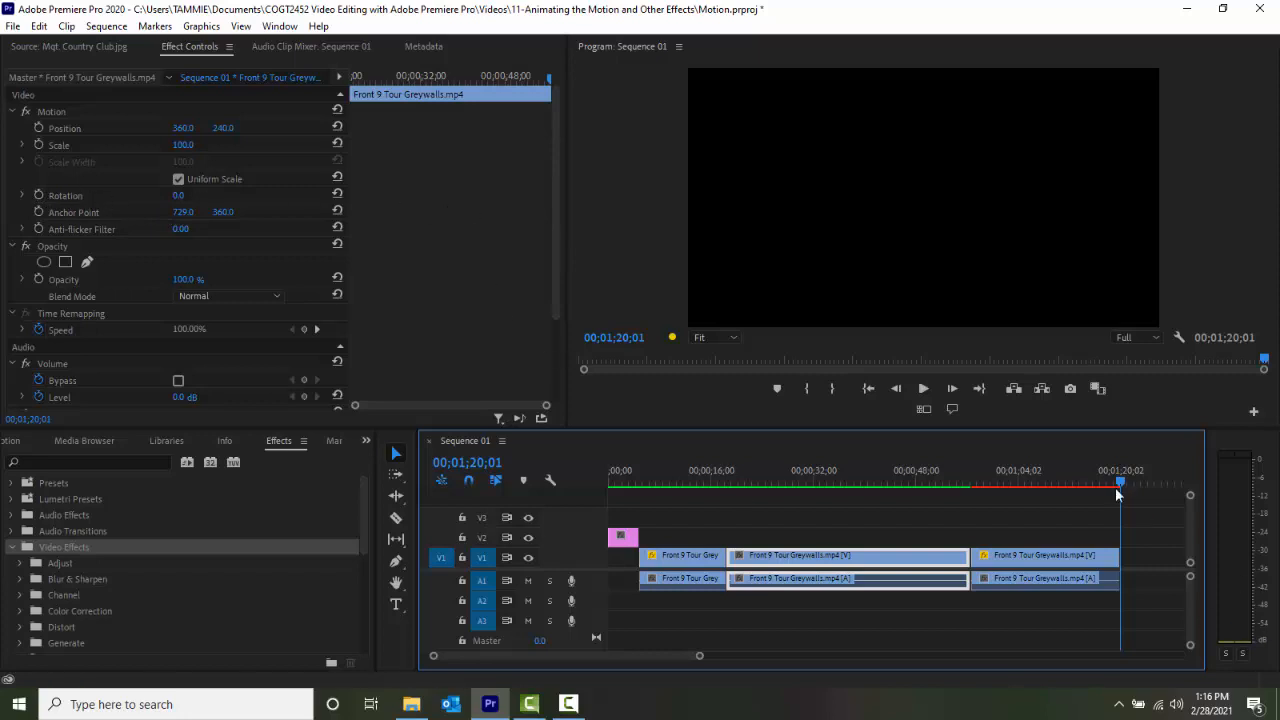
- Add a rotation keyframe at 00;01;02;27 in the last clip, and remove all of the clip's rotation keyframes
left_click_drag(1122, 484, 1013, 502)
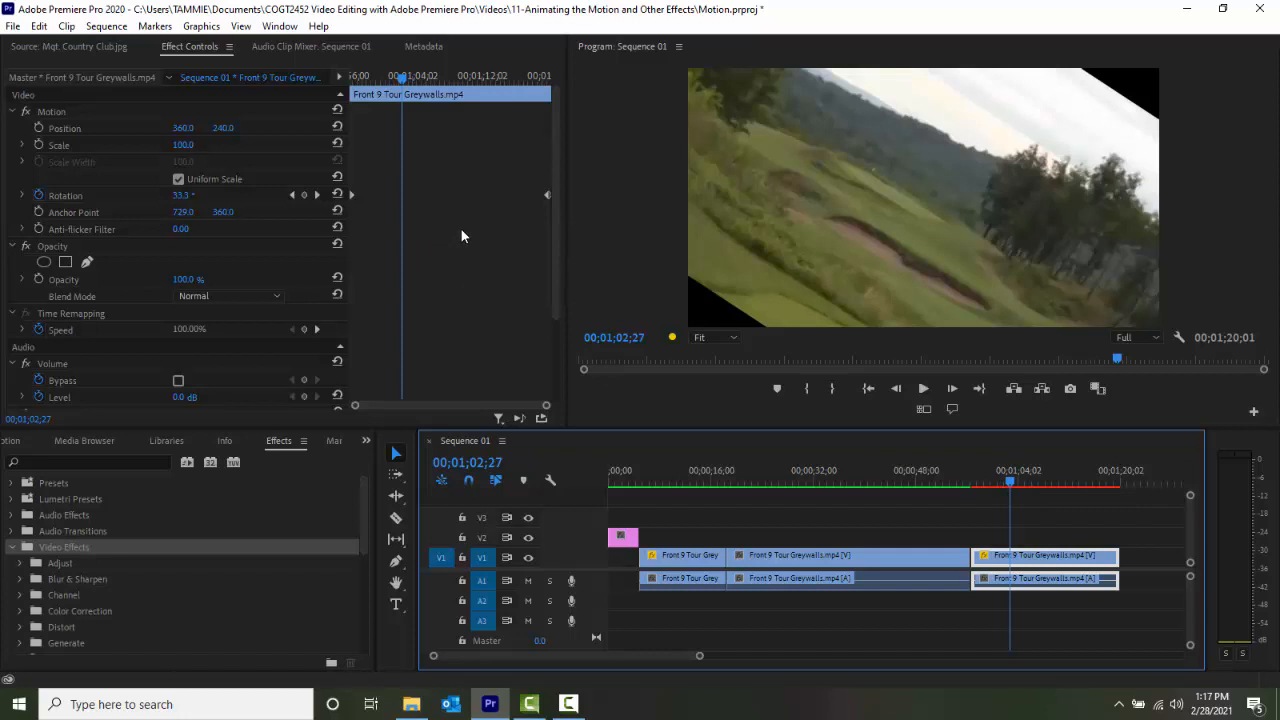
left_click(547, 195)
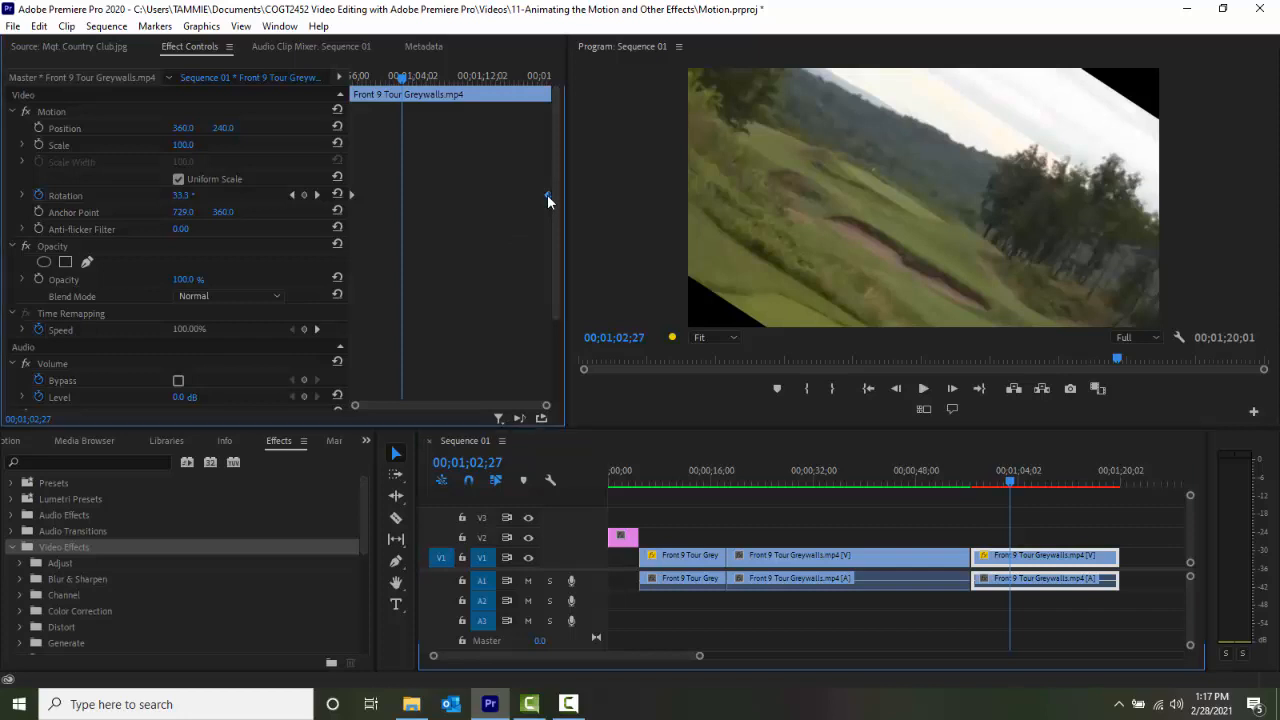
left_click(305, 196)
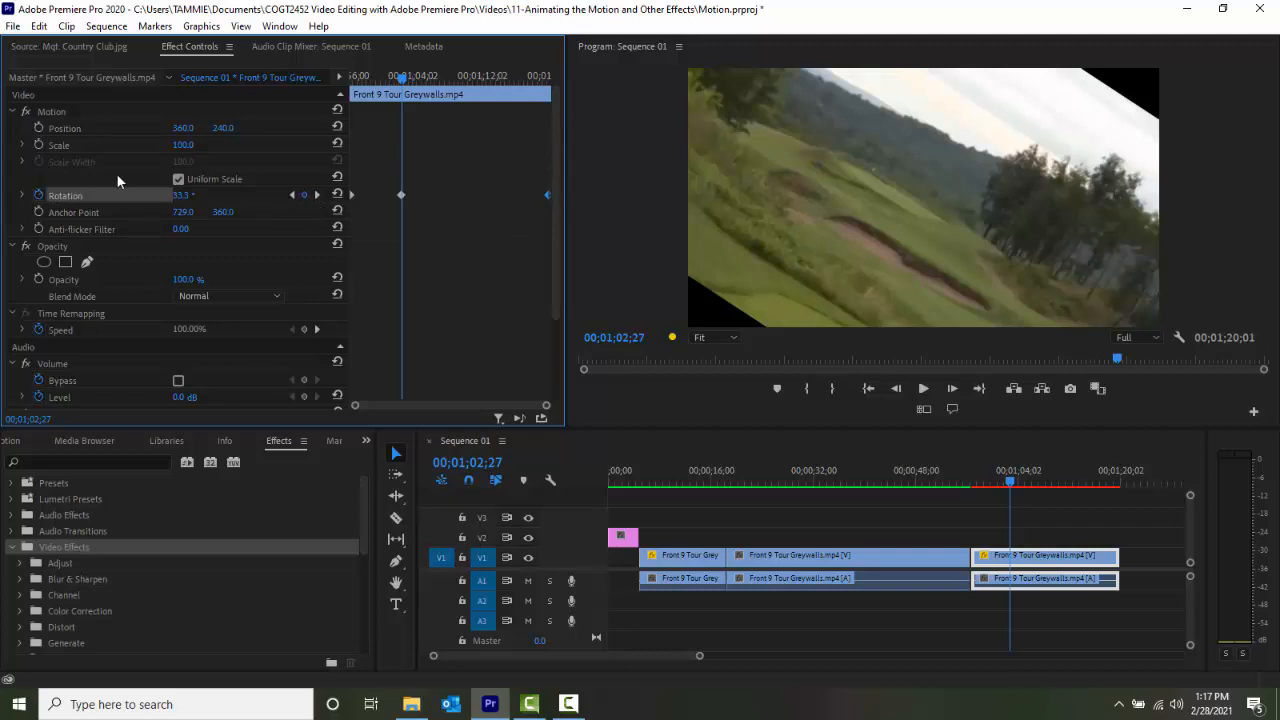
left_click(38, 196)
left_click(691, 372)
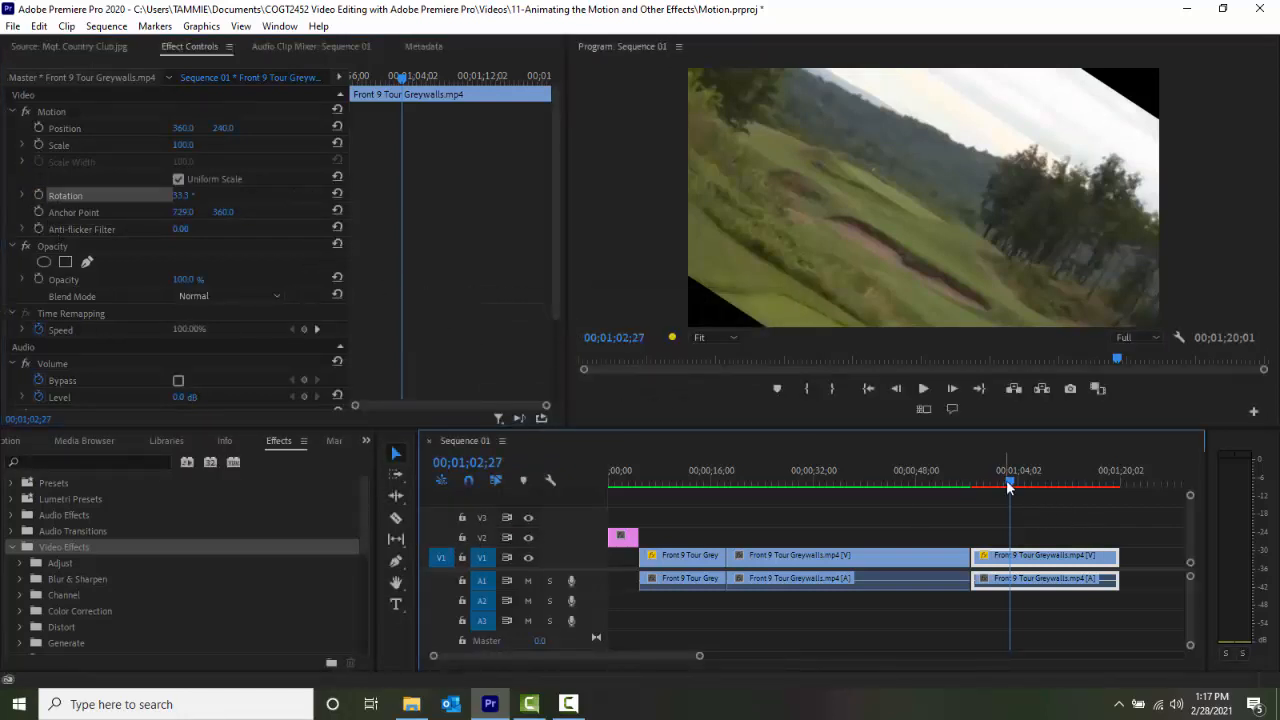
- Set the last clip's rotation to 0° and create a starting rotation keyframe at 00;00;57;22
left_click_drag(1006, 480, 974, 492)
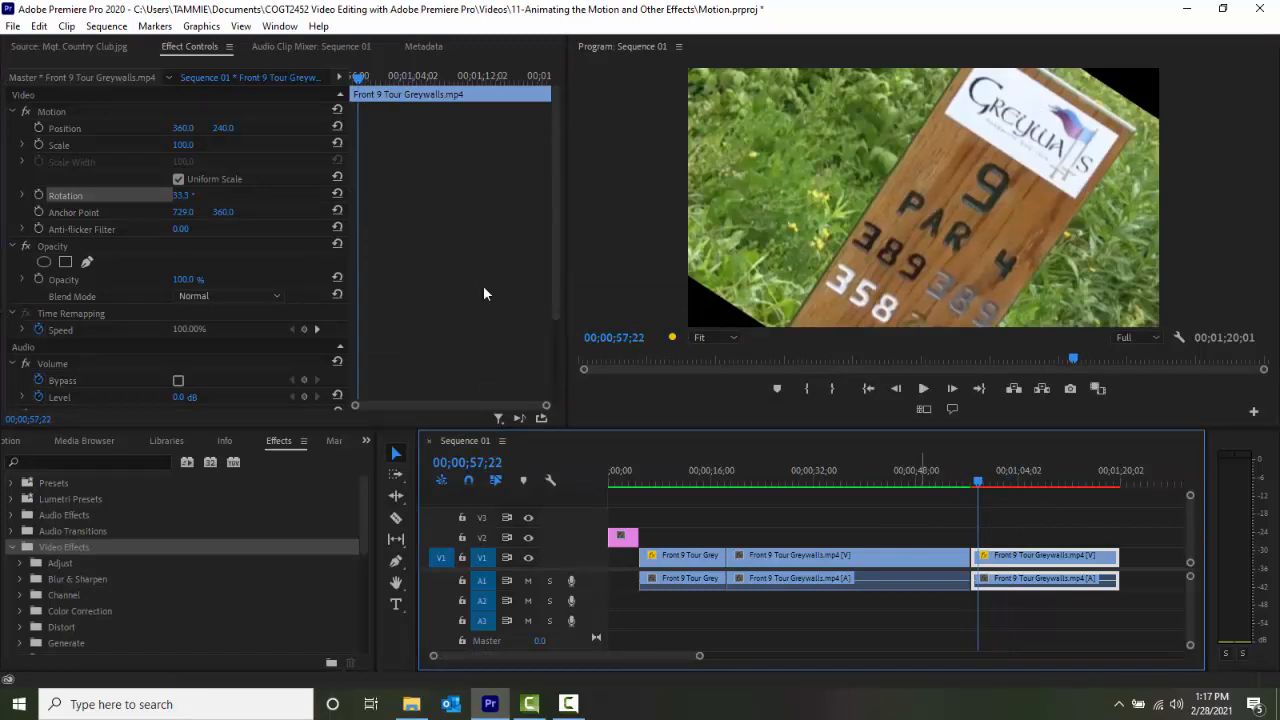
left_click(180, 196)
type("0")
key("Return")
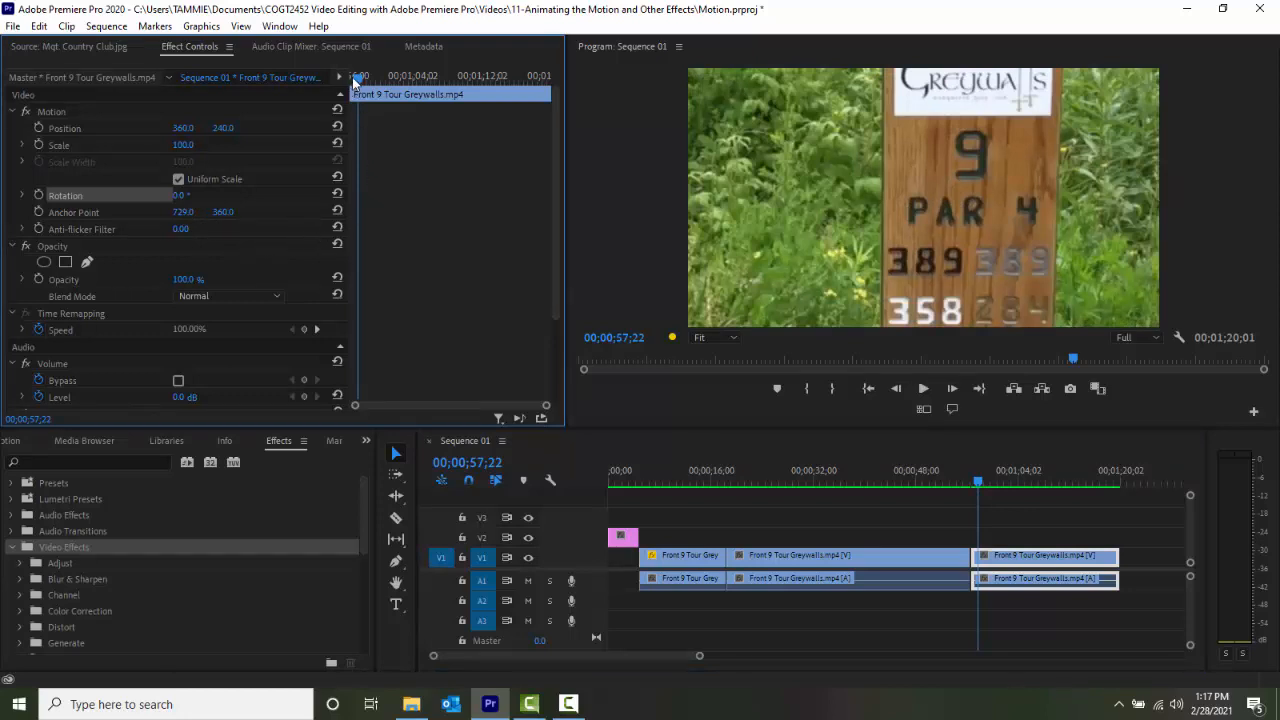
left_click(39, 196)
- Add a second rotation keyframe at 00;01;15;13 in the last clip and set its rotation to 360°
left_click_drag(358, 78, 512, 121)
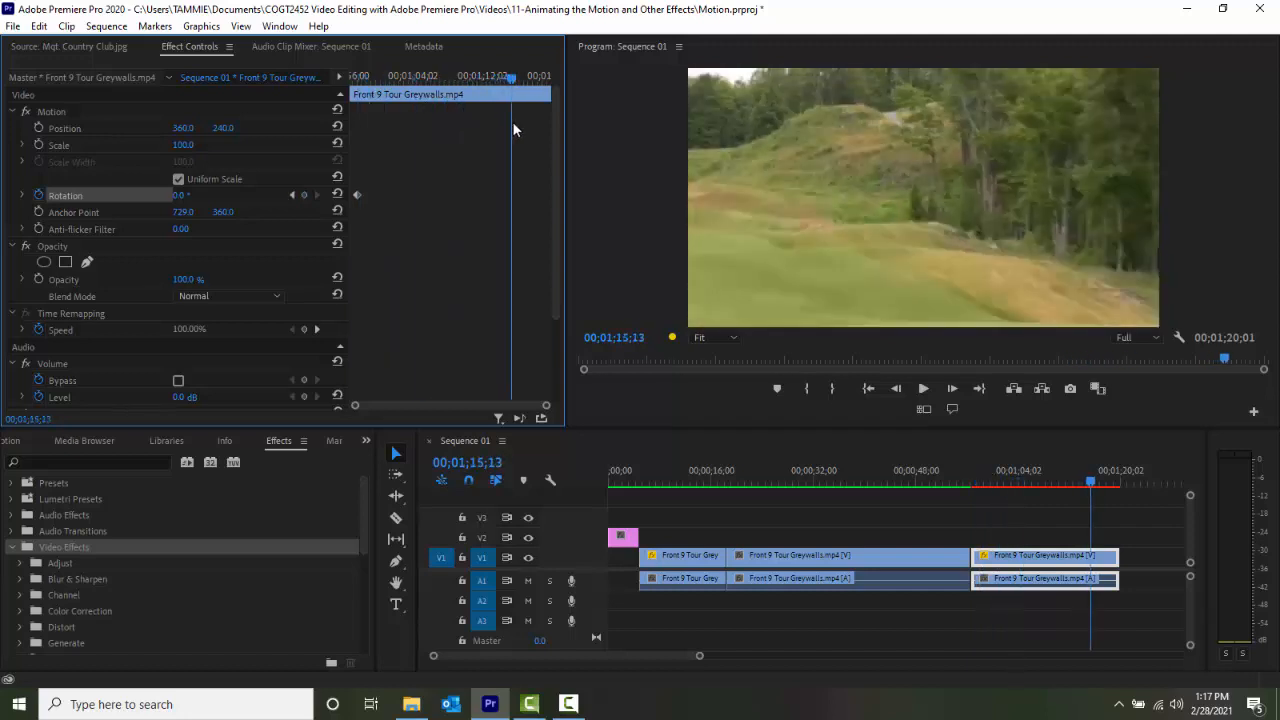
left_click(304, 195)
left_click(177, 197)
type("18")
key("BackSpace")
key("BackSpace")
type("360")
key("Return")
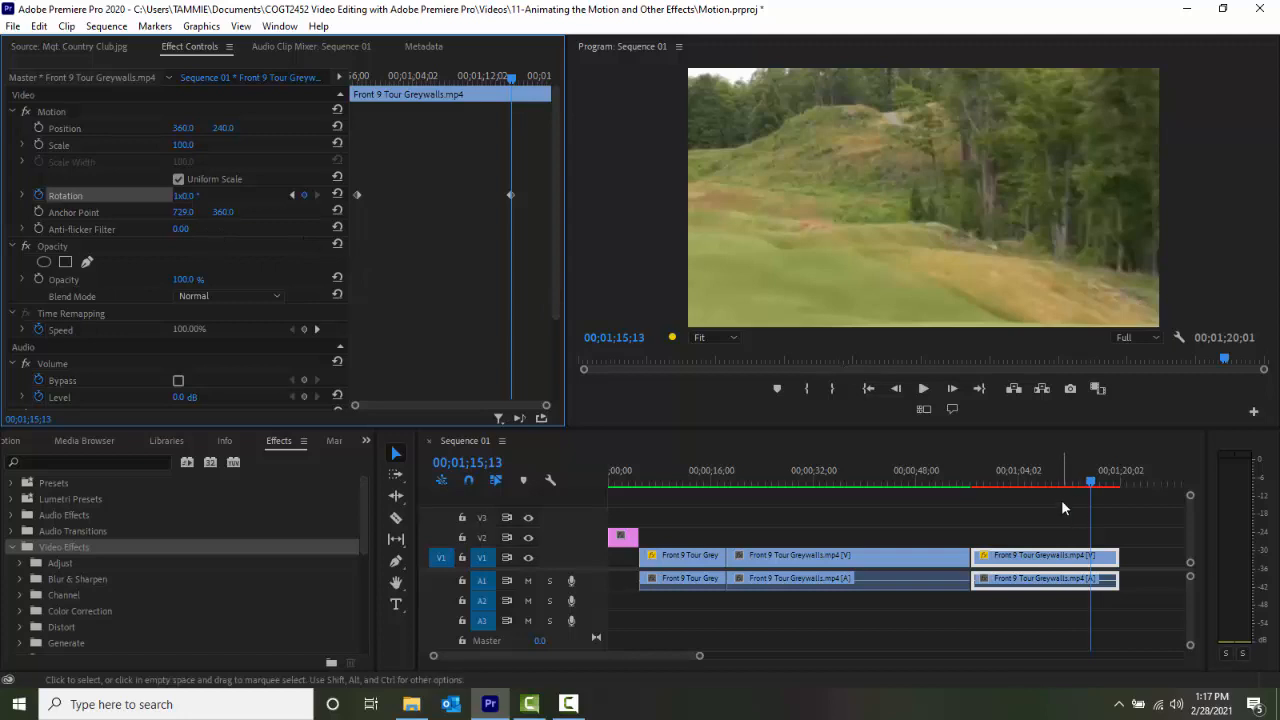
- Render the sequence's effects and play back the rotation animation from just before the last clip
key("Return")
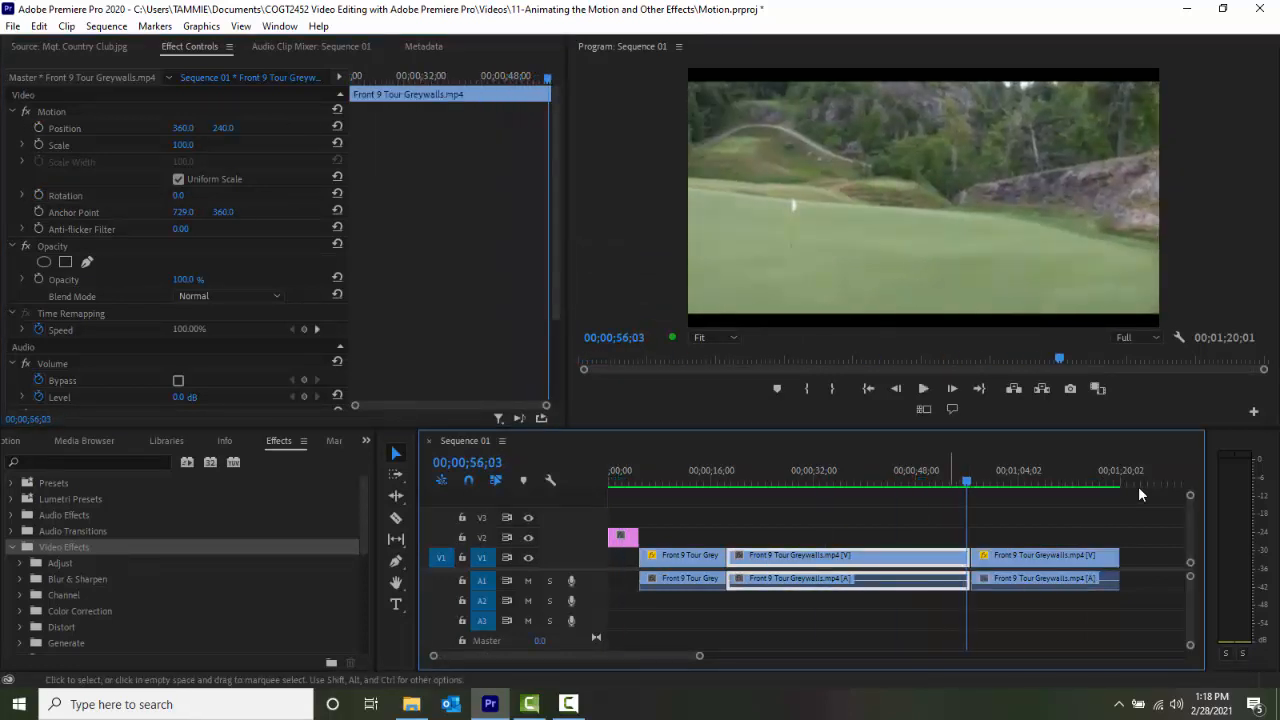
key("space")
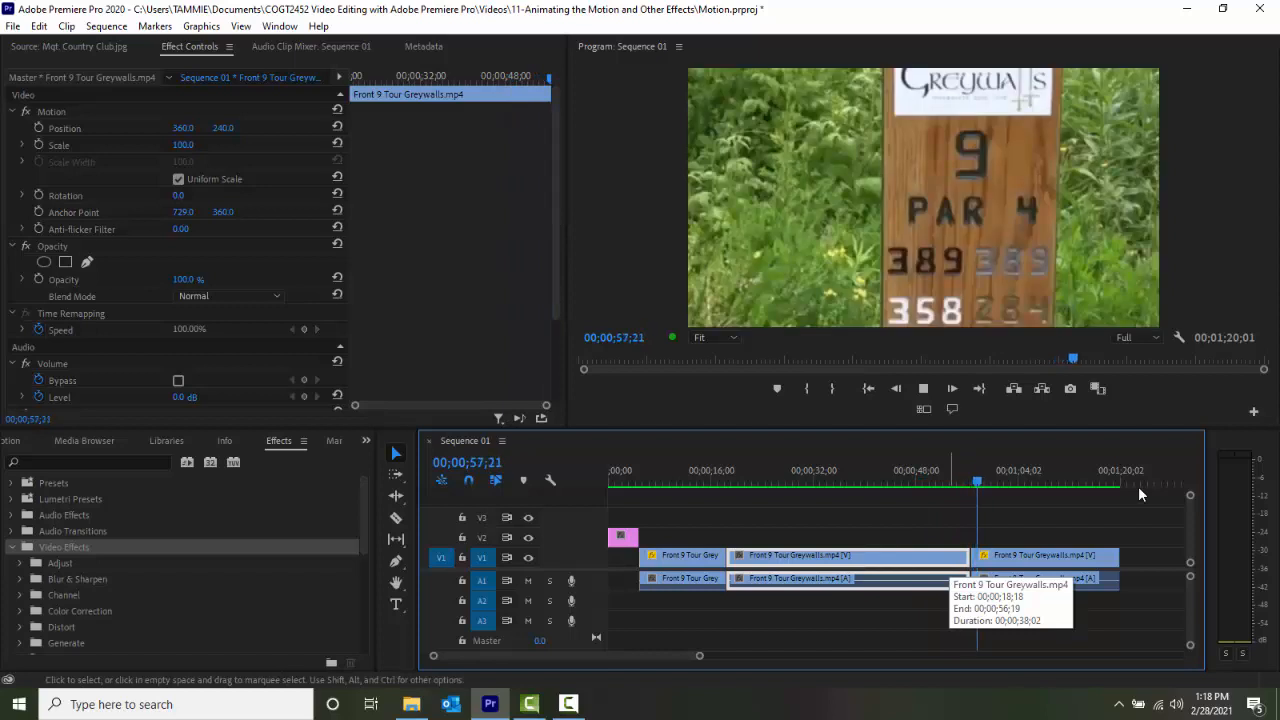